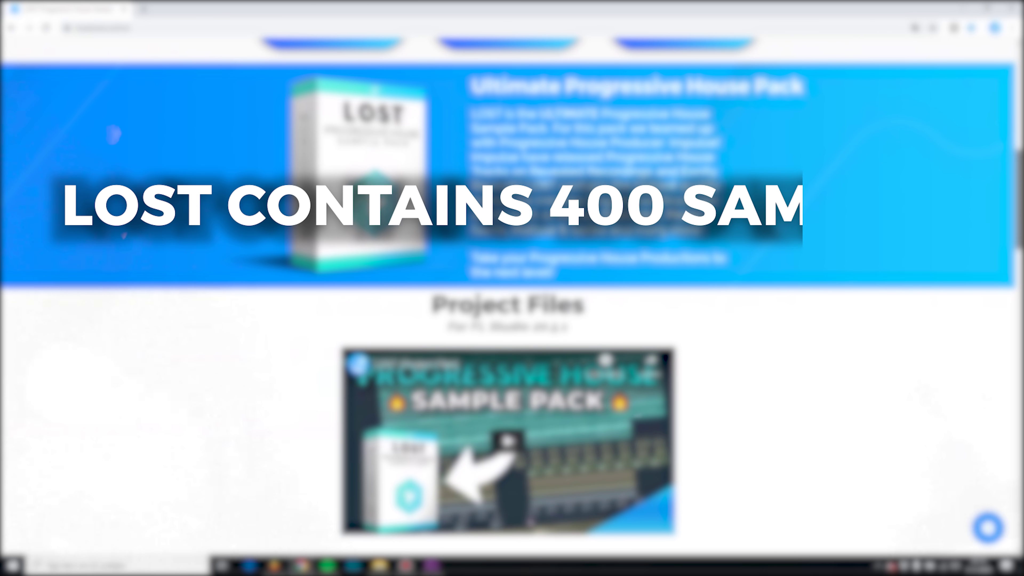
Look through the LOST sample pack page, covering its project files, samples, Sylenth1 presets, guarantees and artist testimonials.
scroll(508, 299, down, 2)
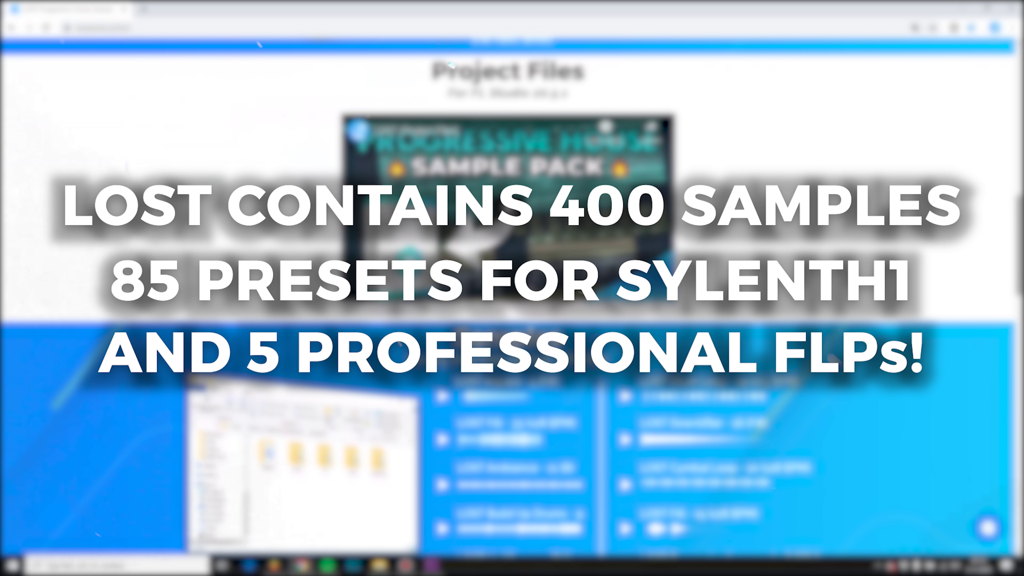
scroll(513, 299, down, 4)
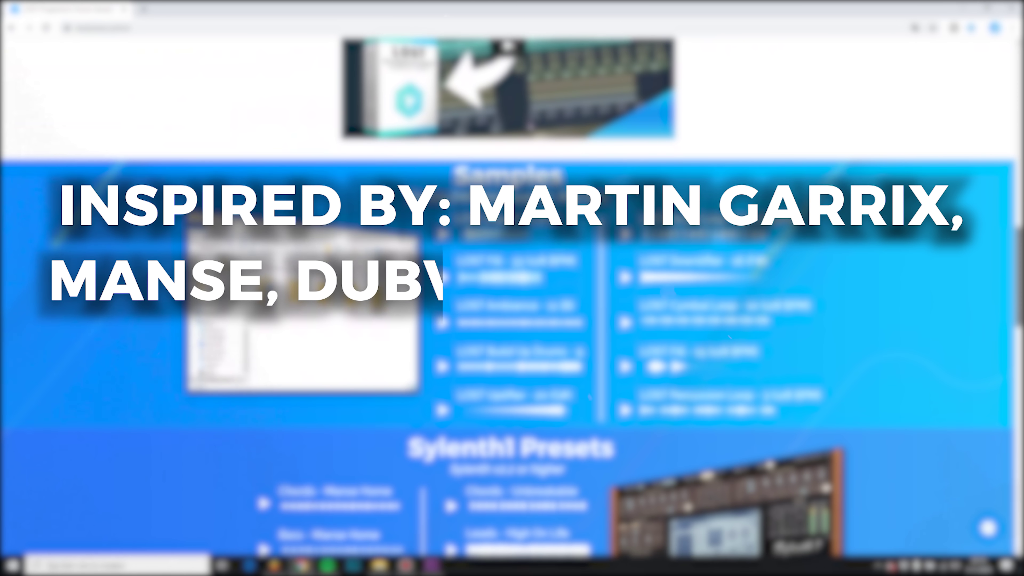
scroll(512, 298, down, 3)
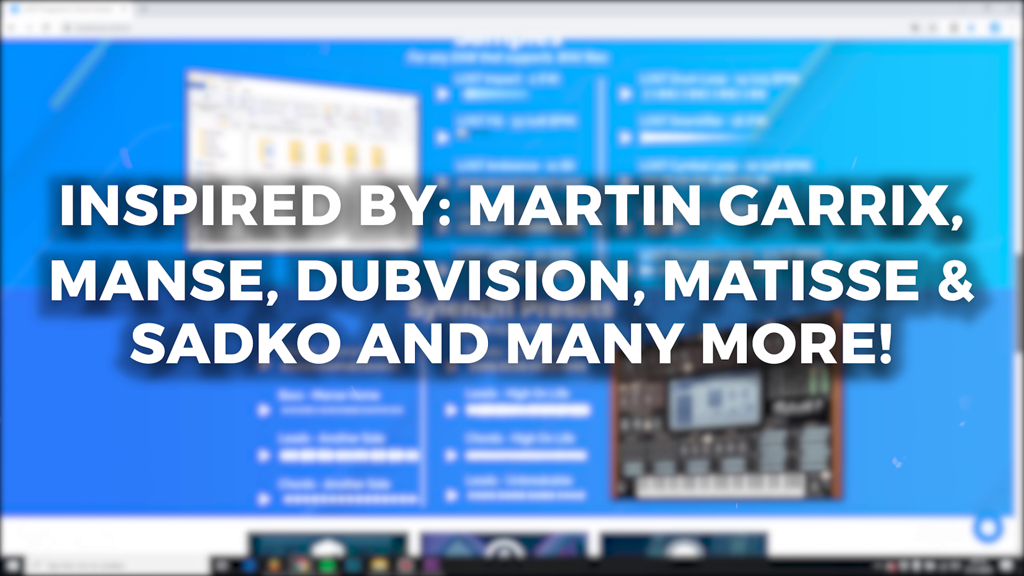
scroll(512, 298, down, 3)
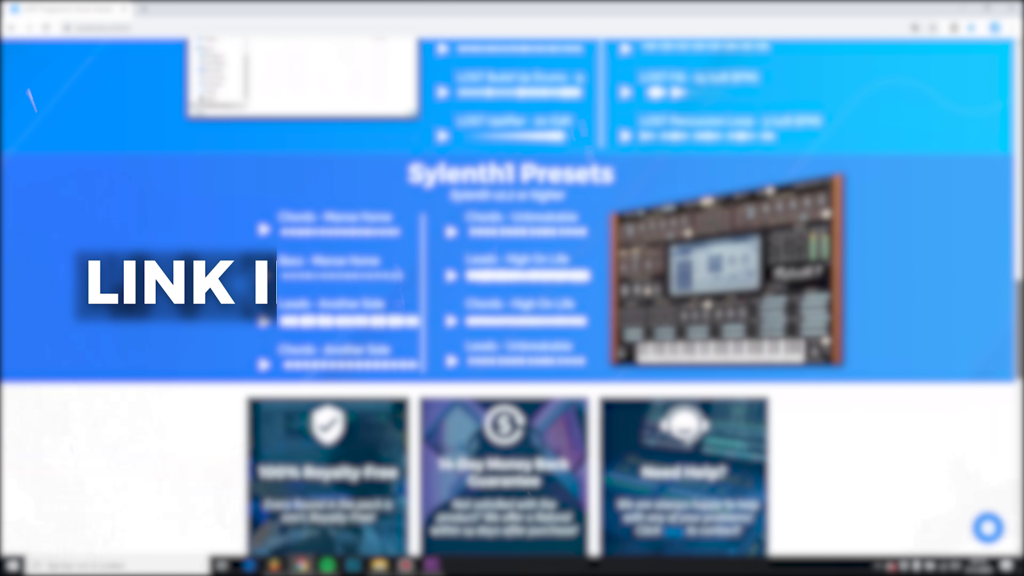
scroll(512, 298, down, 5)
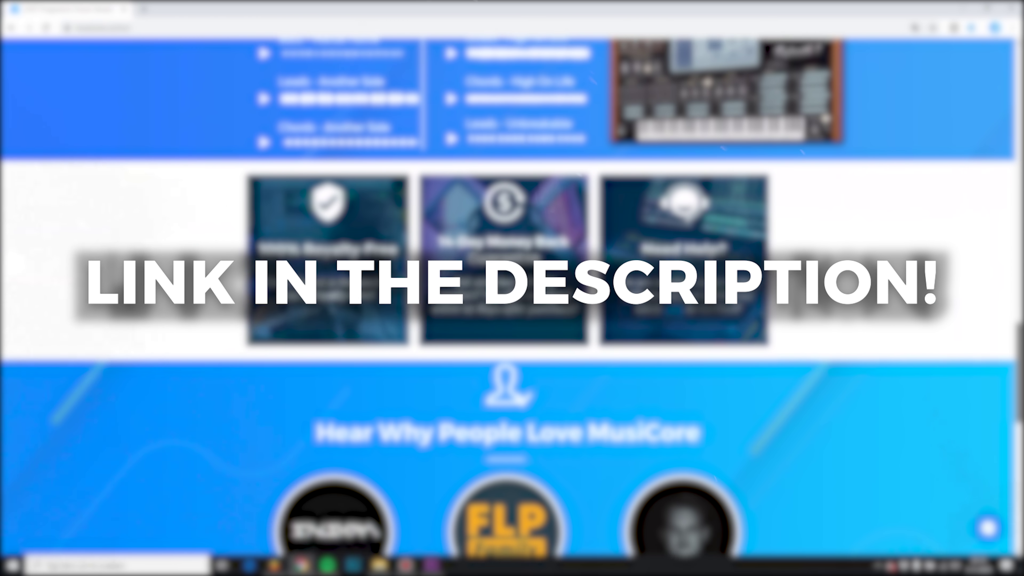
scroll(512, 299, down, 3)
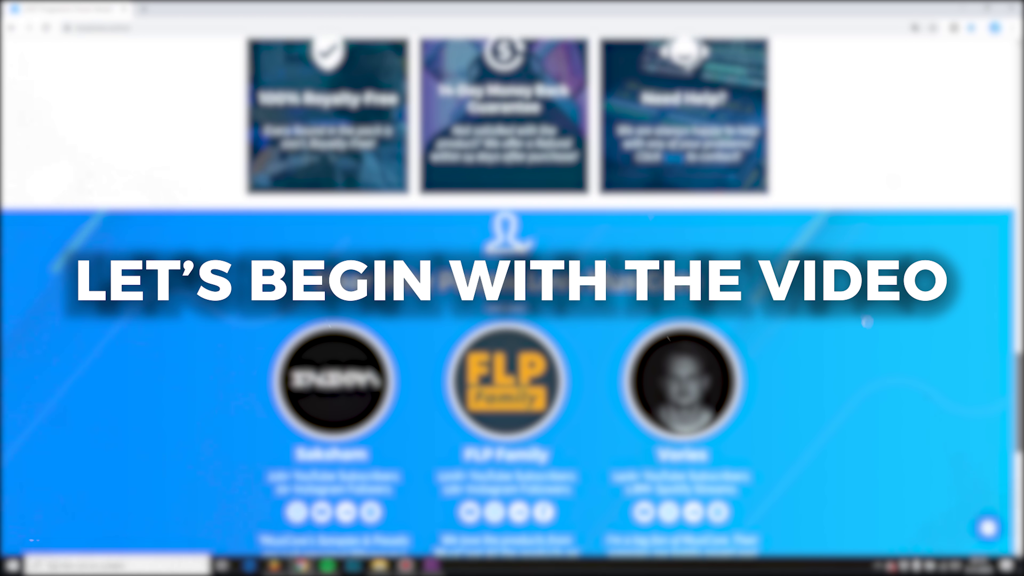
scroll(512, 299, down, 3)
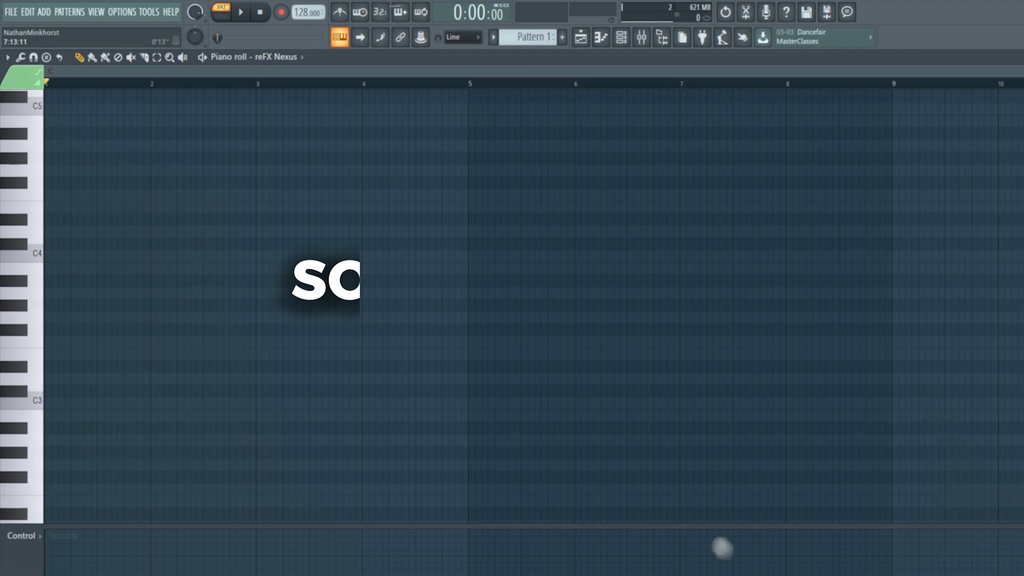
Place one-bar bass notes G3, D4, D#4 and A#3 in bars 1 to 4 of the Nexus pattern and play them back.
click(52, 318)
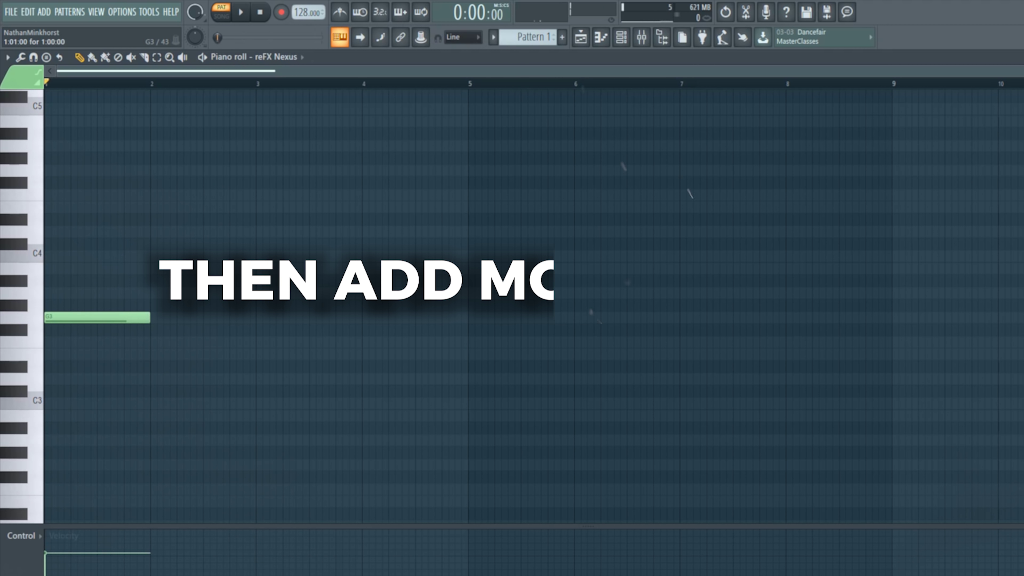
click(158, 232)
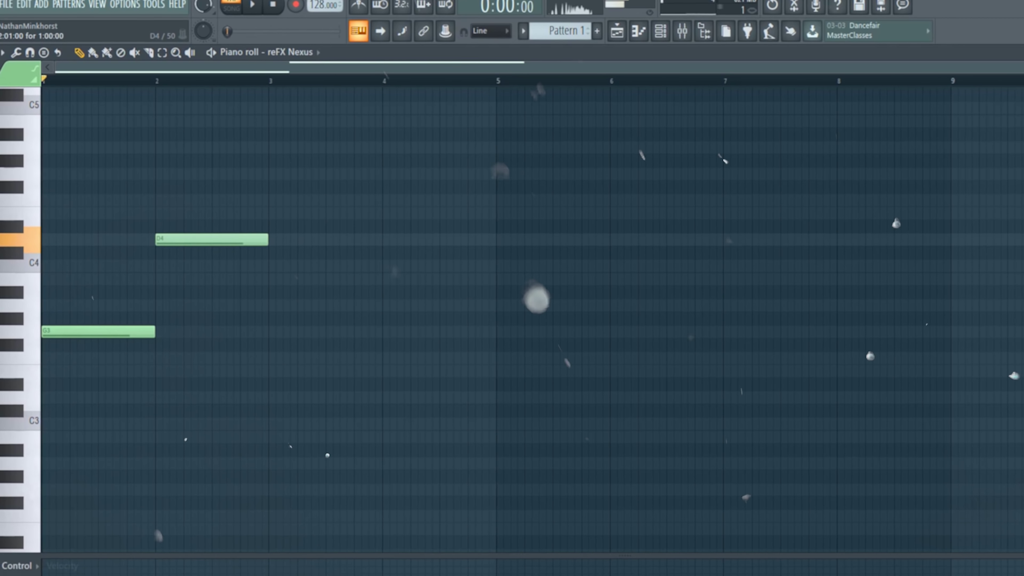
click(296, 236)
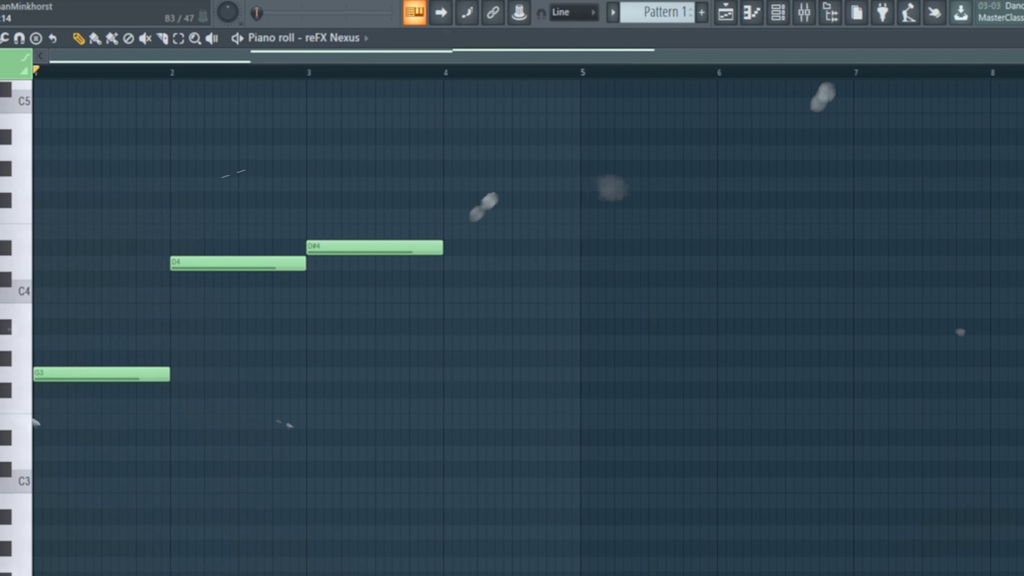
click(422, 309)
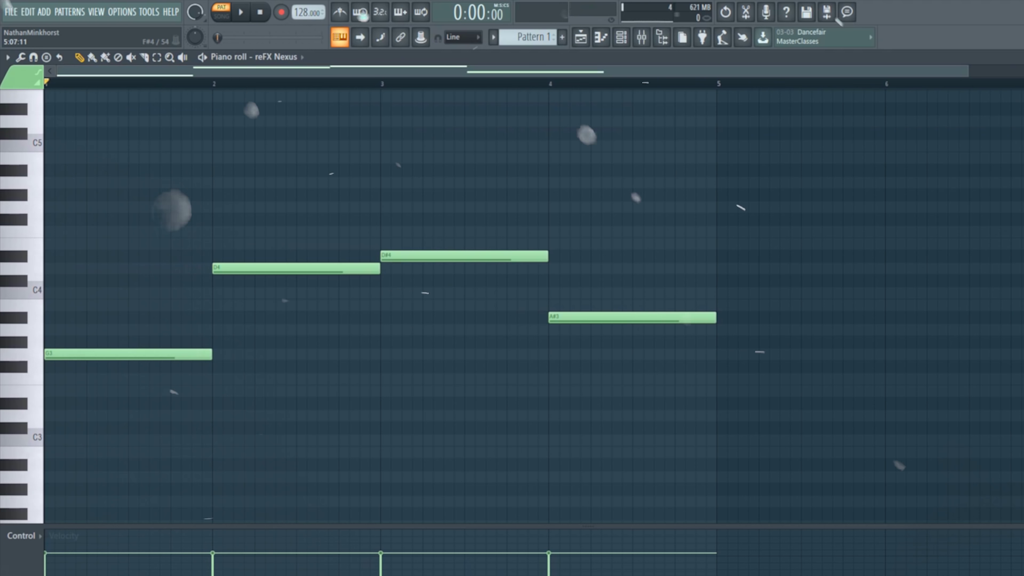
scroll(586, 293, up, 1)
key(space)
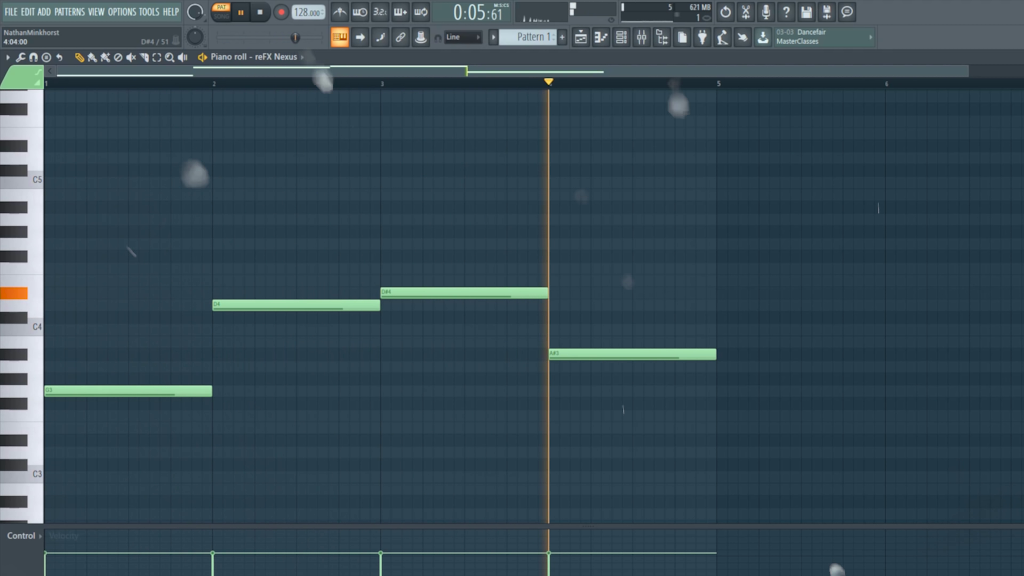
key(space)
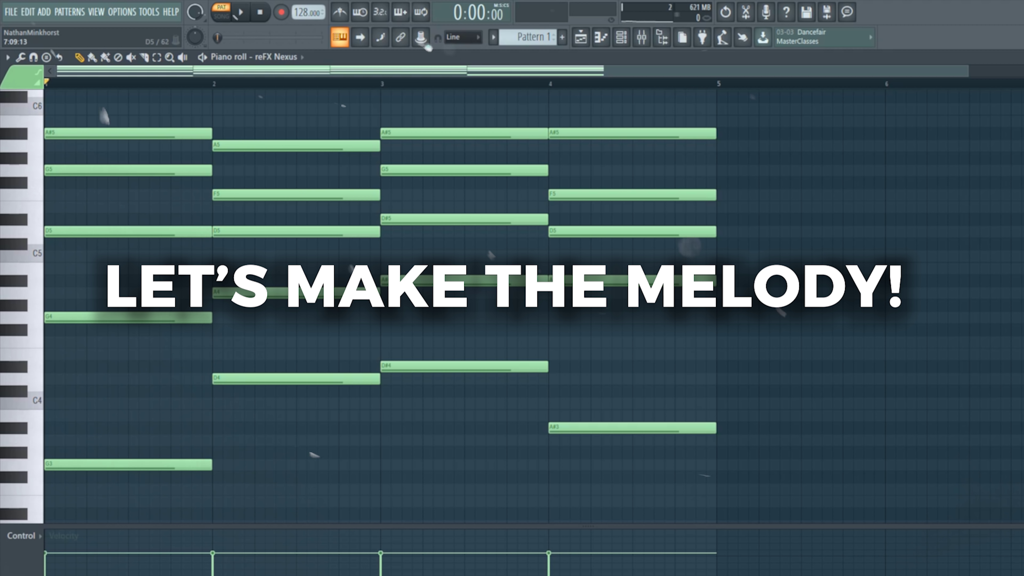
Build the melody above the chords, starting with two D7 notes and an A#6 in bar 1, leading into A6 notes in bar 2.
drag(1022, 83, 1022, 90)
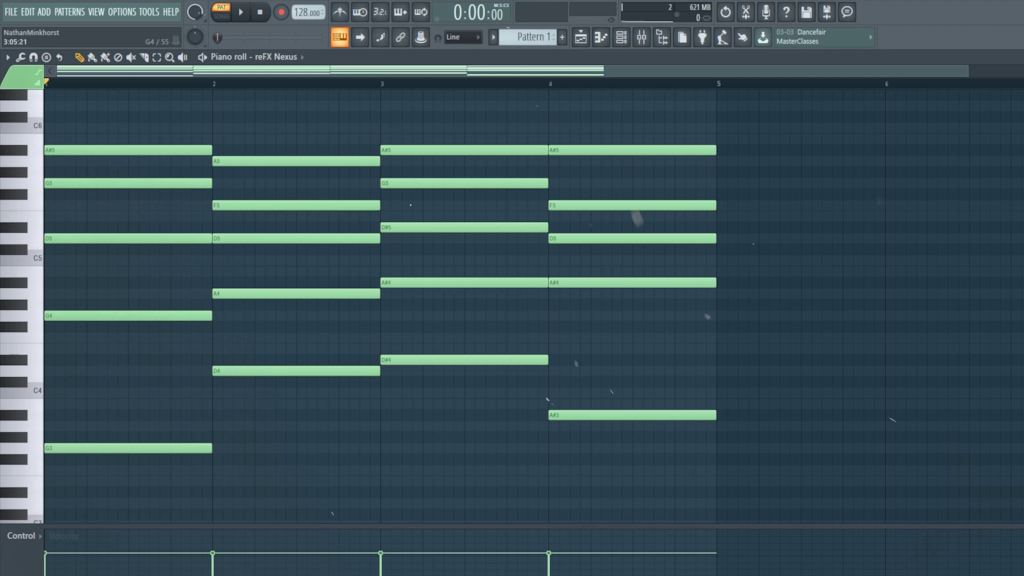
scroll(707, 316, up, 10)
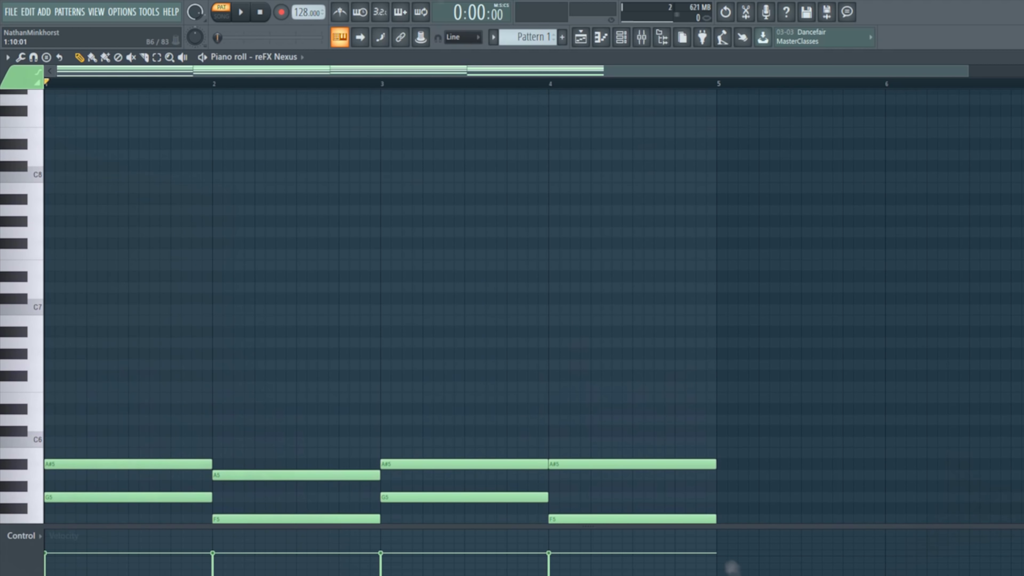
scroll(524, 306, up, 3)
scroll(524, 307, down, 2)
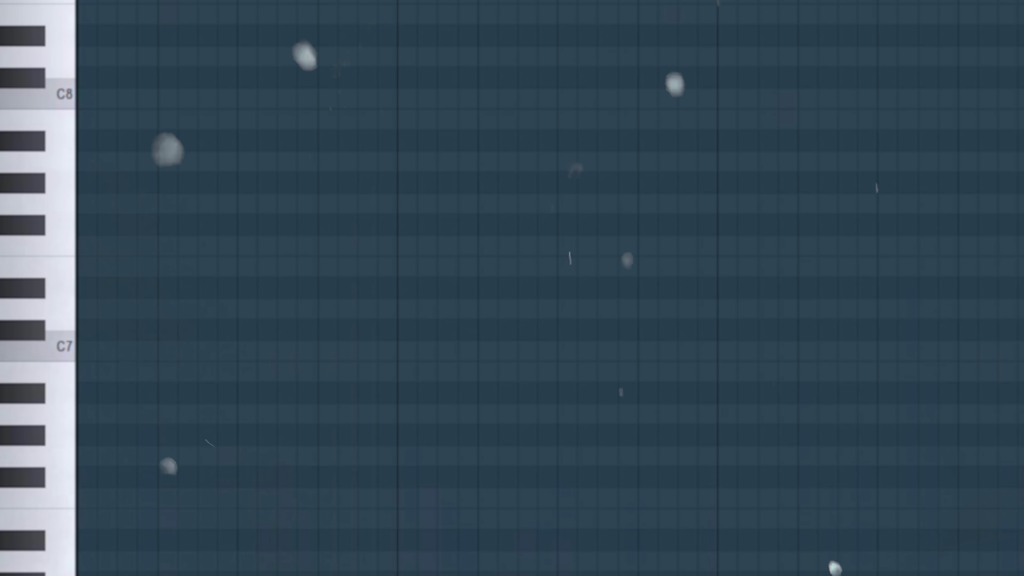
click(91, 305)
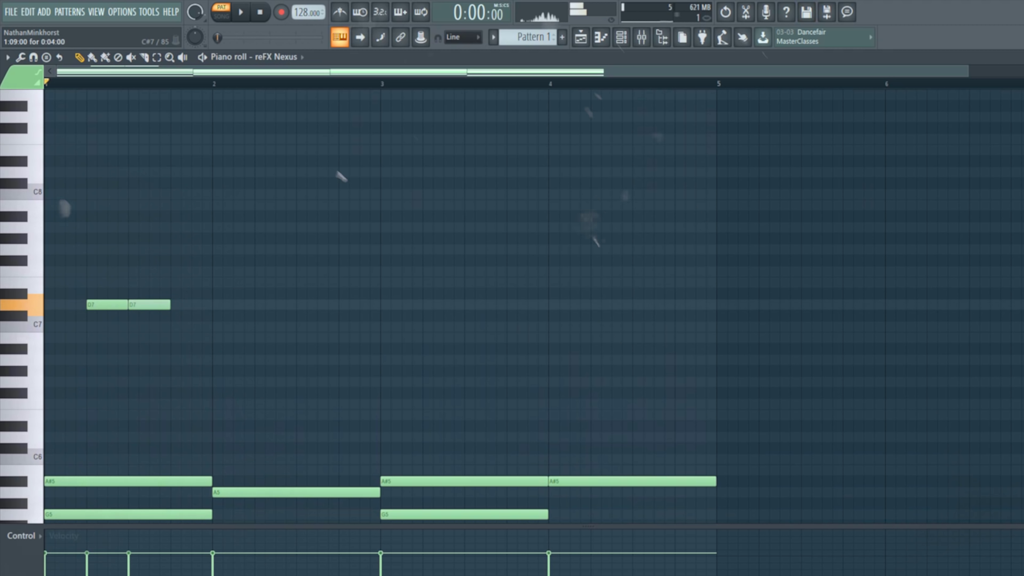
scroll(524, 307, down, 3)
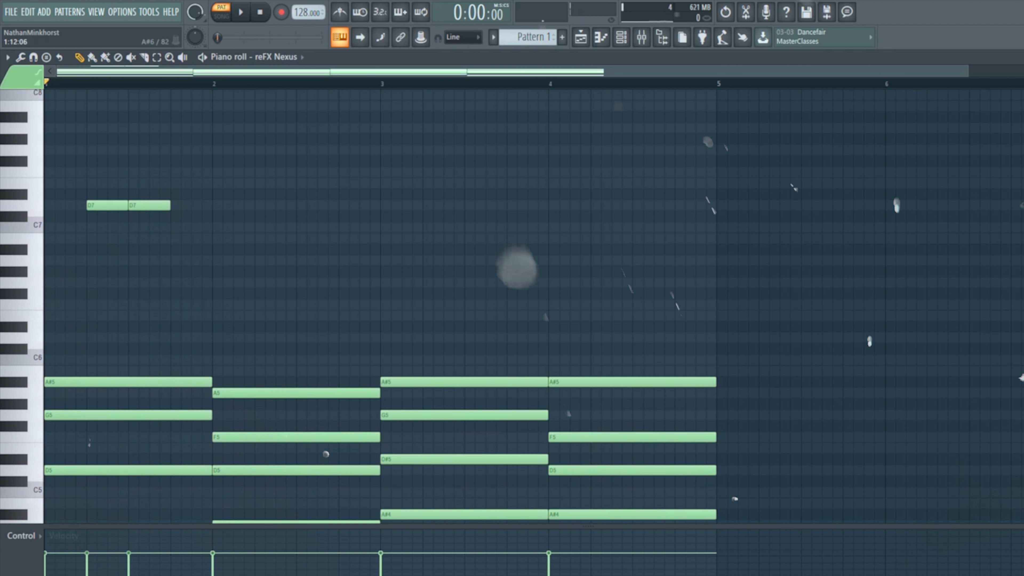
scroll(524, 307, up, 1)
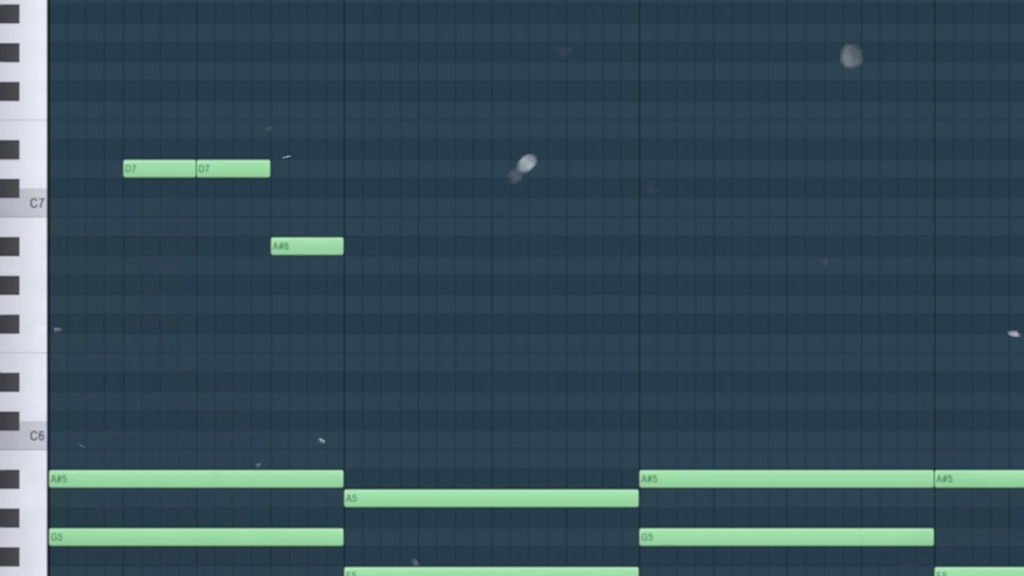
click(379, 265)
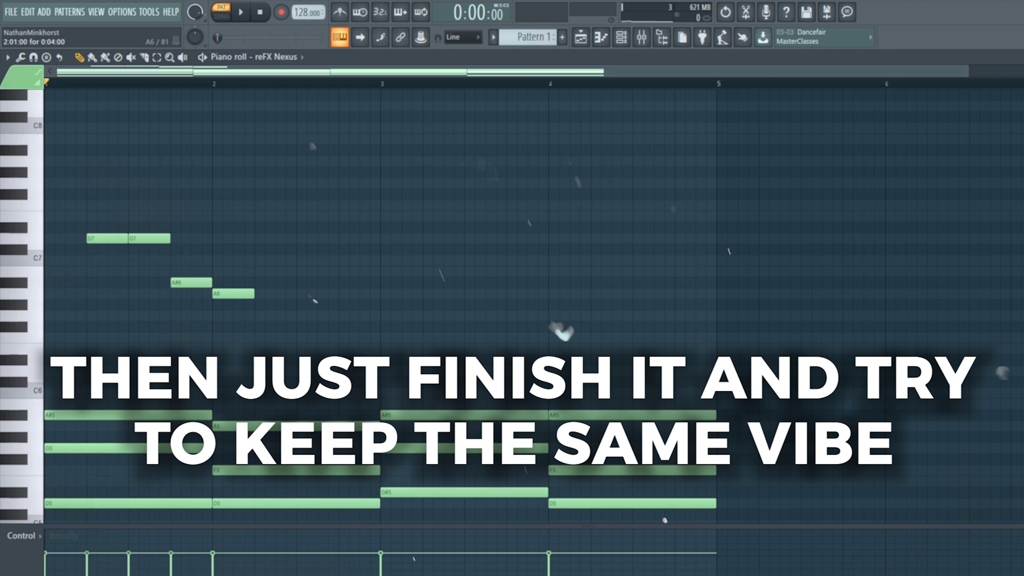
click(274, 294)
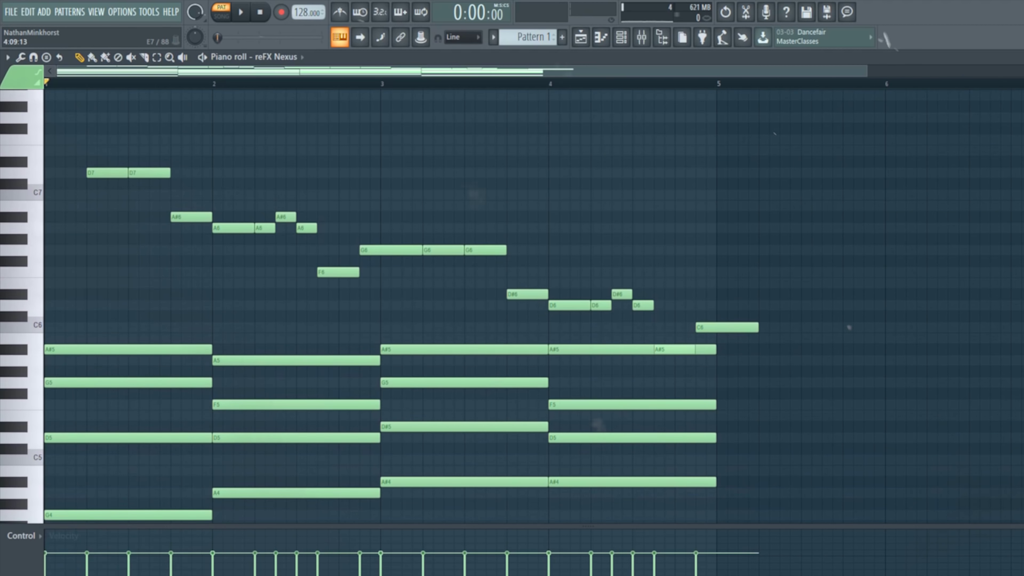
Play back the finished four-bar melody over the chords.
scroll(469, 279, down, 2)
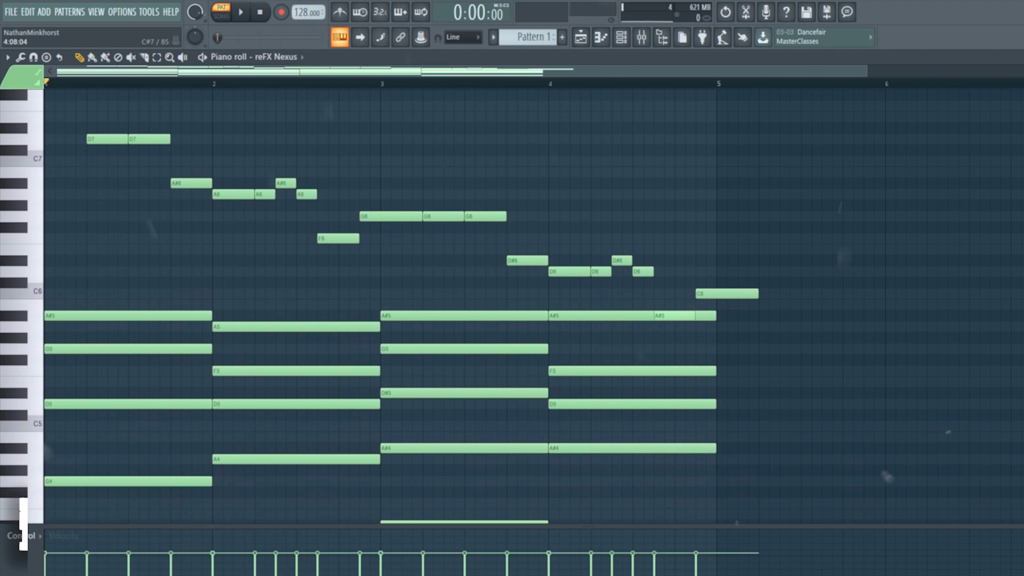
key(space)
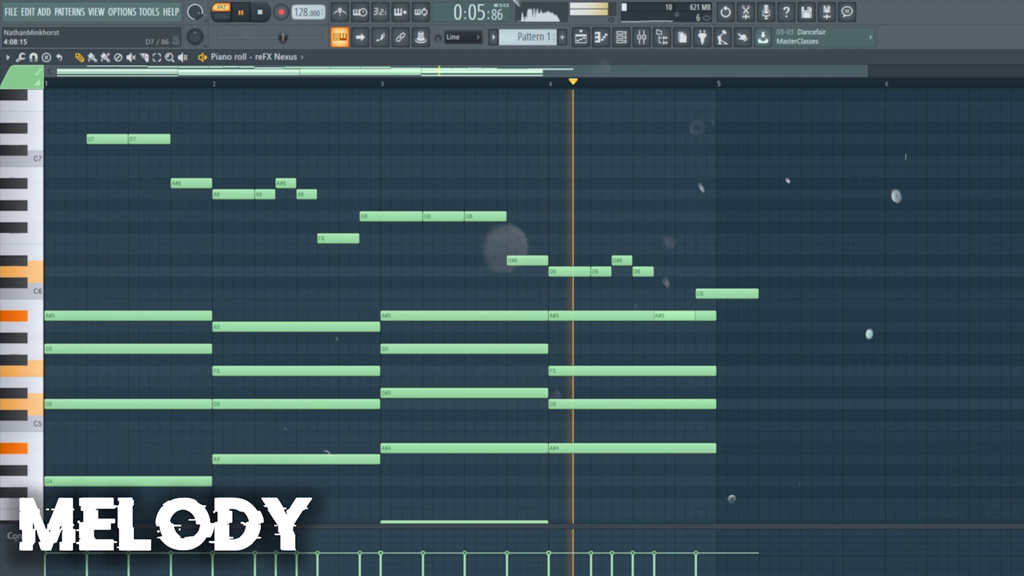
key(space)
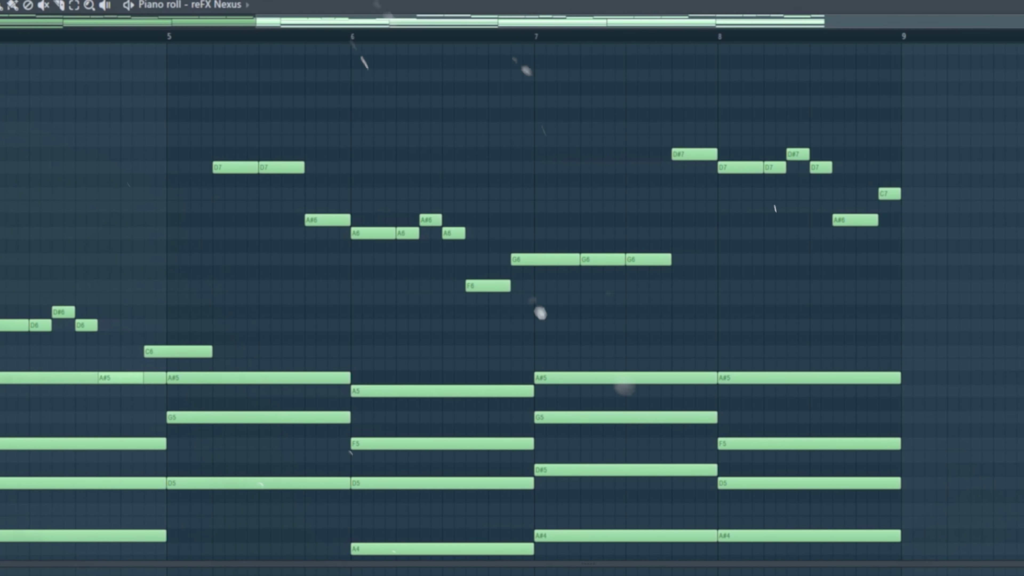
Listen to the full eight-bar melody with the chords while reviewing the notes, and stop the playback.
key(space)
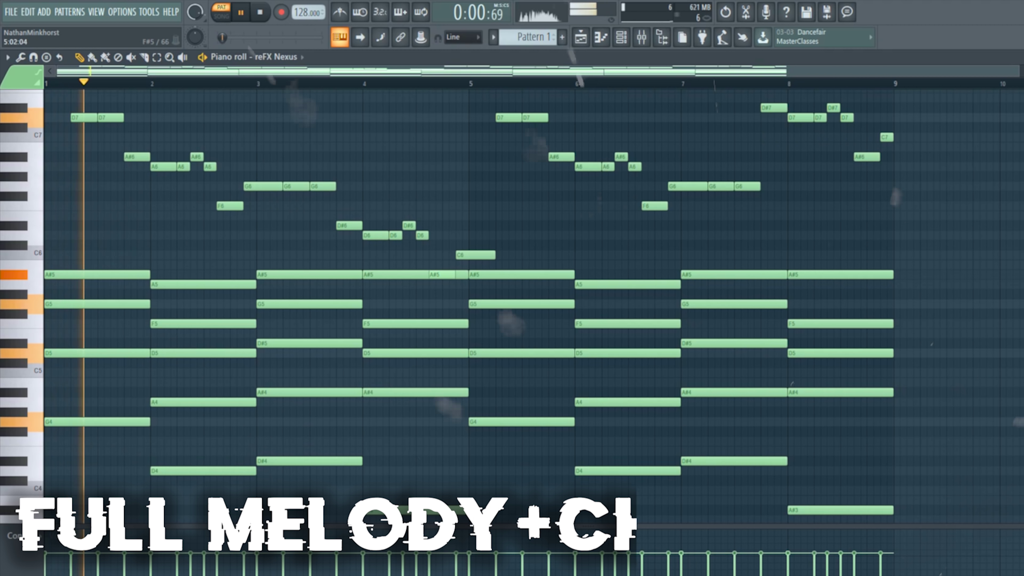
scroll(520, 308, down, 3)
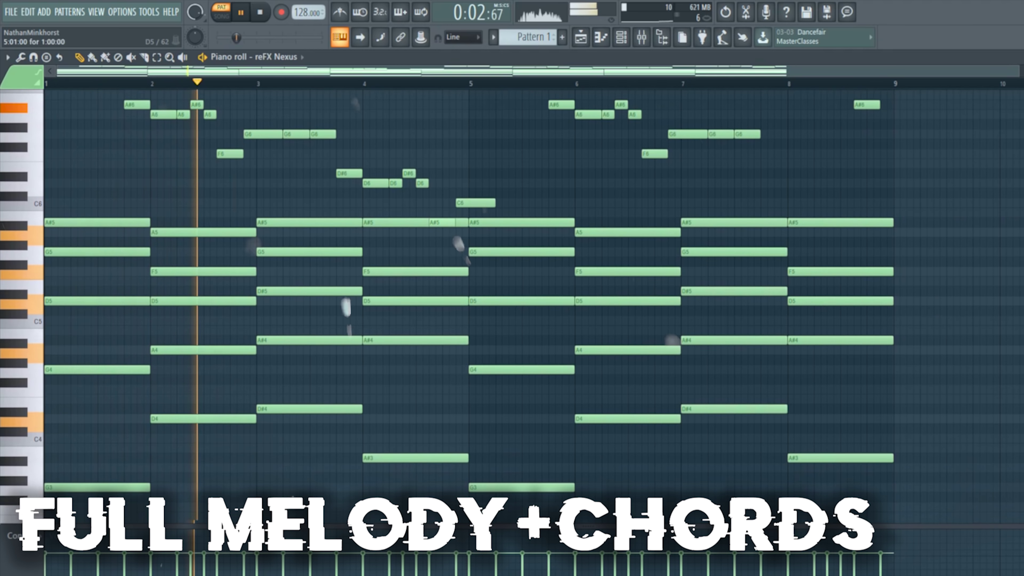
scroll(521, 309, up, 1)
scroll(498, 347, up, 5)
scroll(712, 139, down, 2)
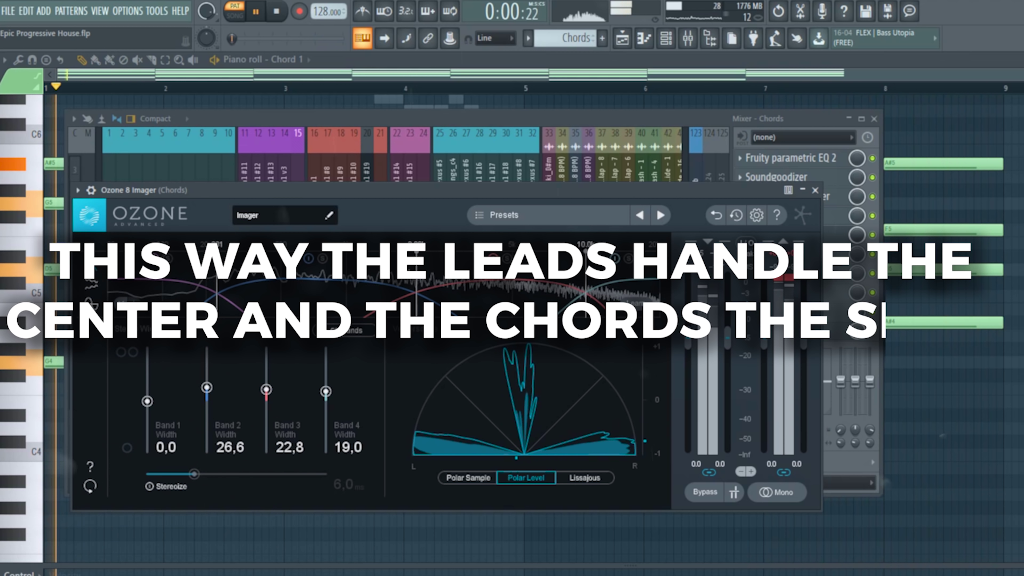
key(space)
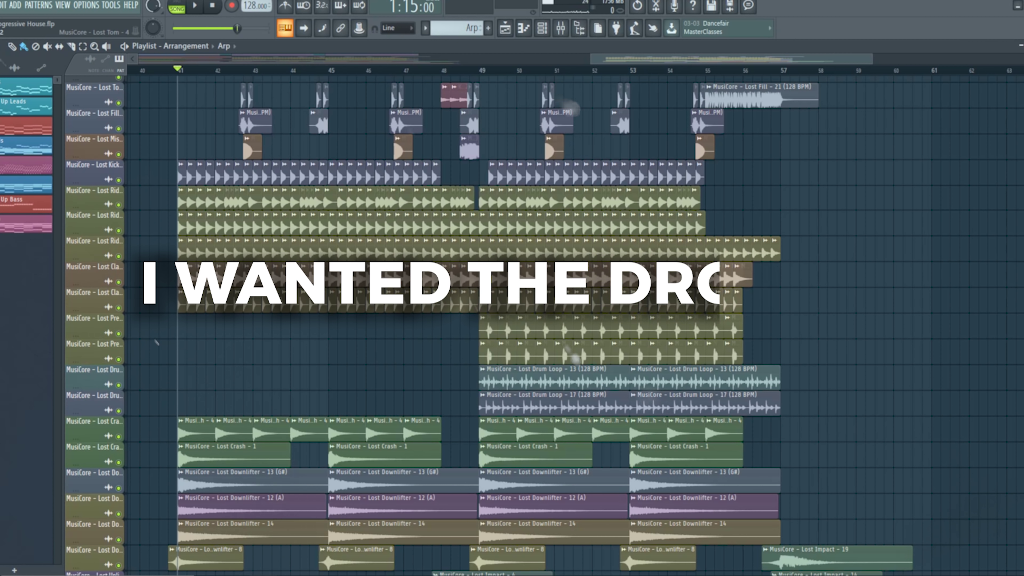
Examine the drop's drum and FX tracks in the playlist, from the toms and fills to the impacts and uplifters.
scroll(157, 342, down, 5)
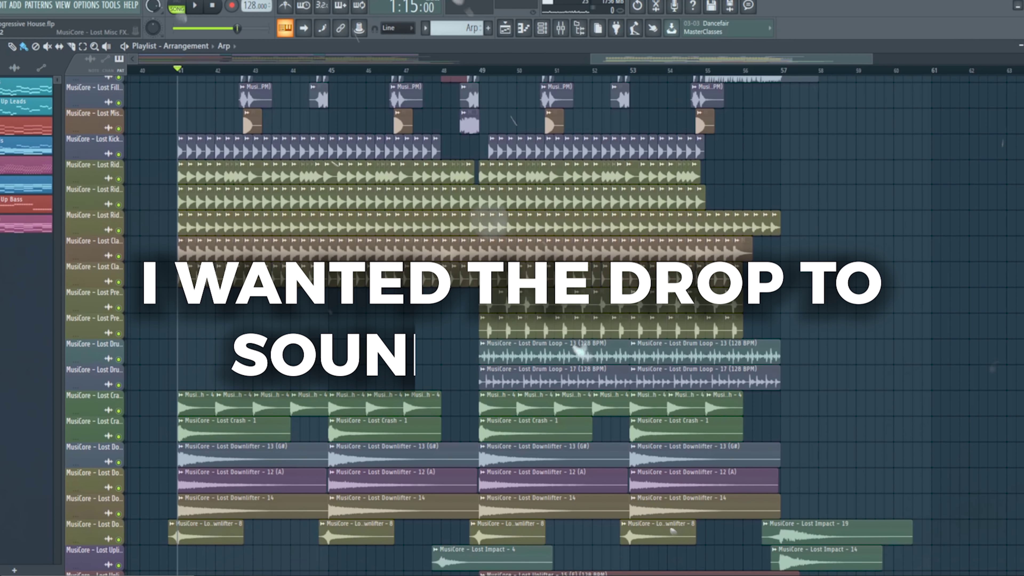
scroll(545, 322, up, 5)
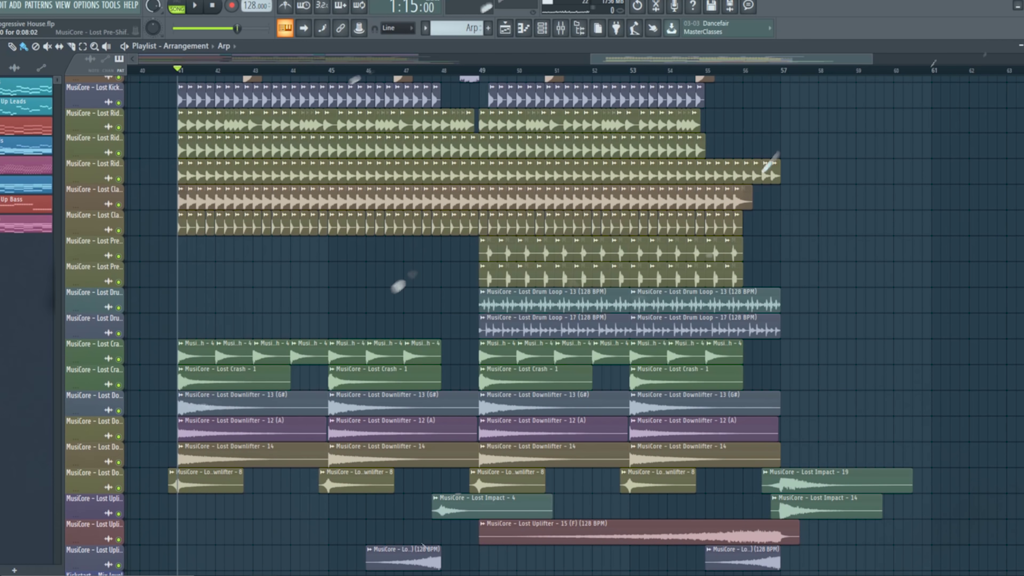
scroll(544, 323, down, 1)
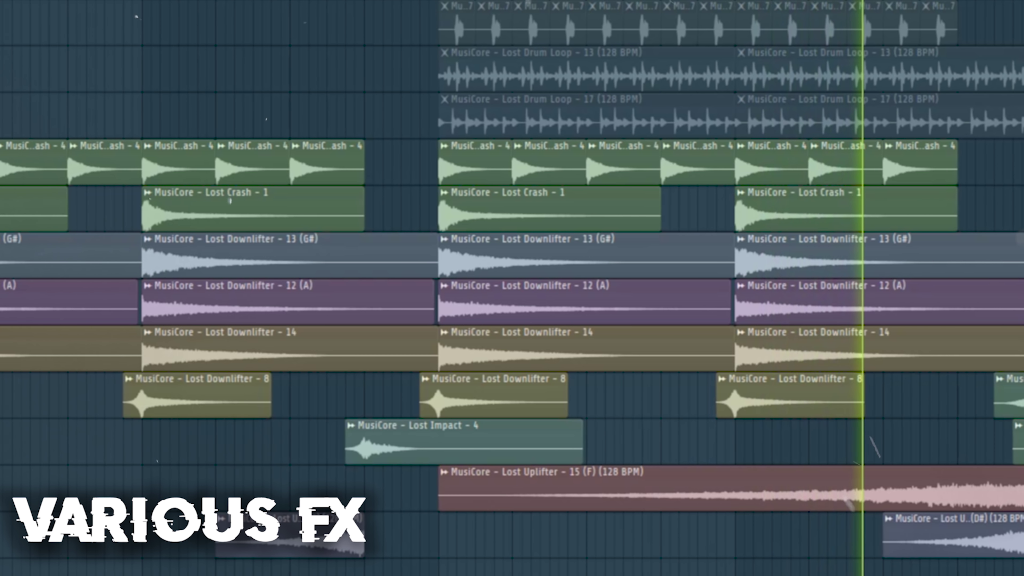
scroll(512, 288, down, 1)
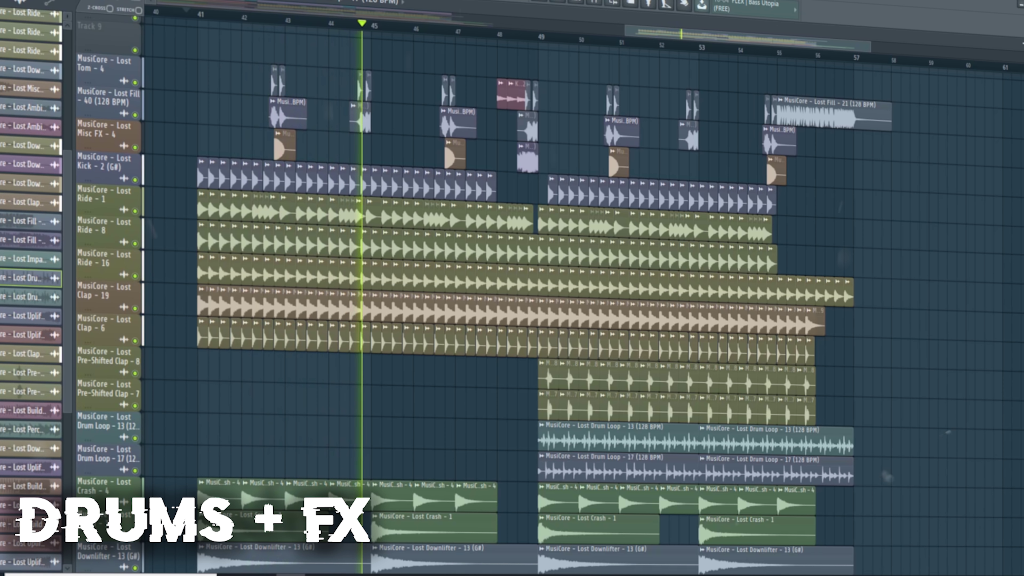
scroll(565, 298, down, 7)
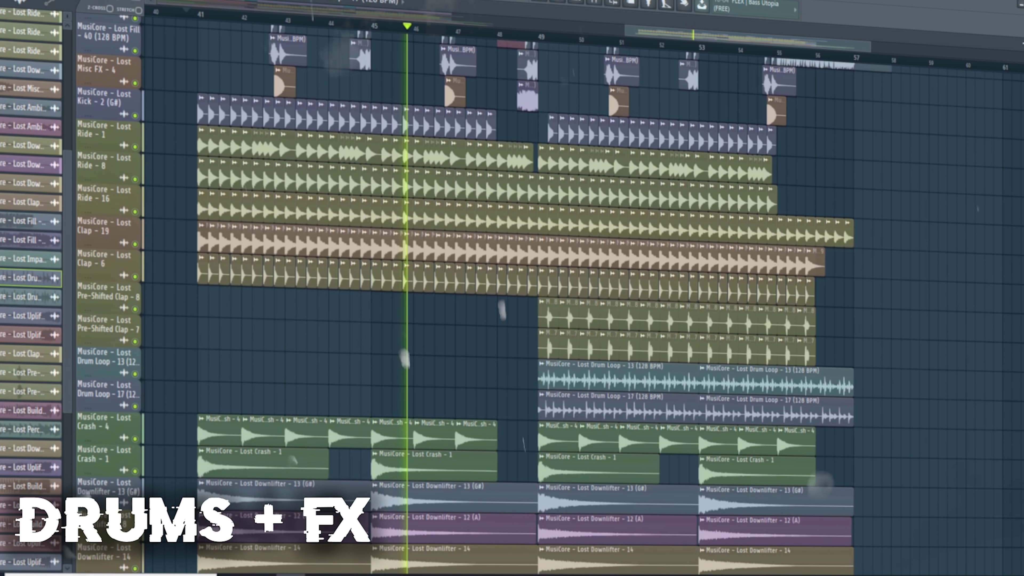
scroll(629, 278, down, 1)
scroll(559, 338, up, 3)
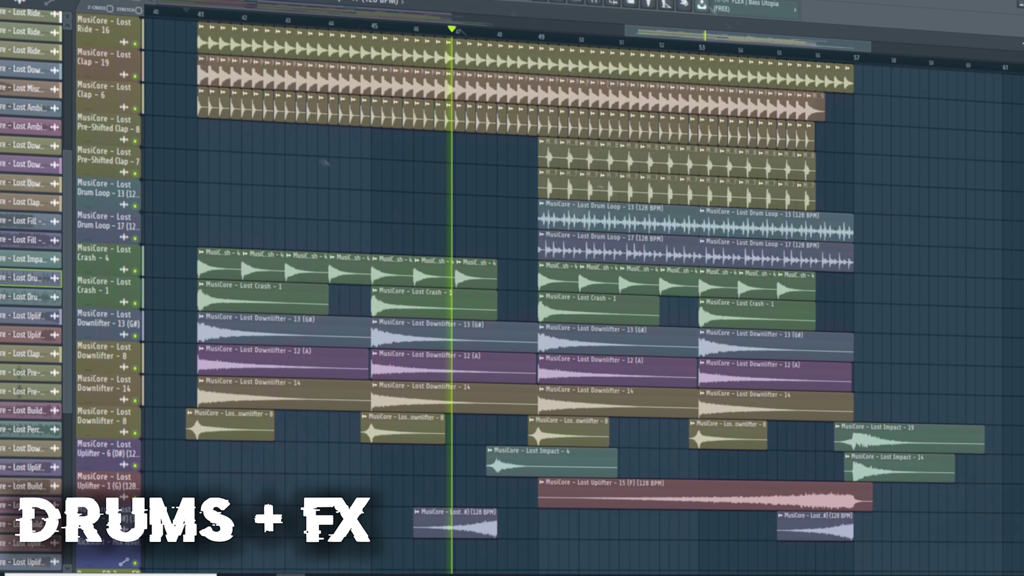
scroll(559, 338, up, 3)
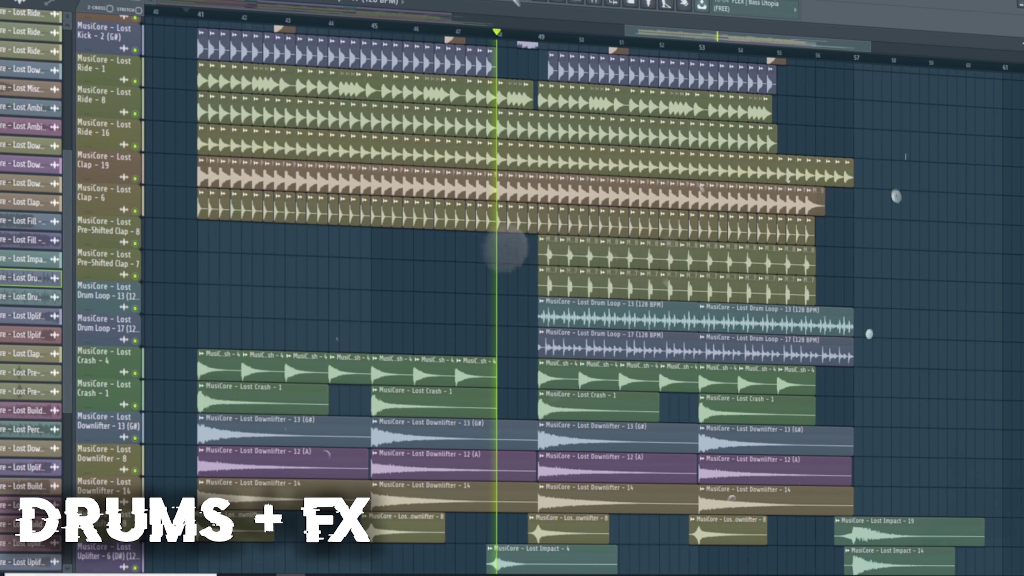
Review the drop's kick, ride, clap, crash and downlifter layers together with the toms and fills above them during playback.
scroll(564, 298, up, 3)
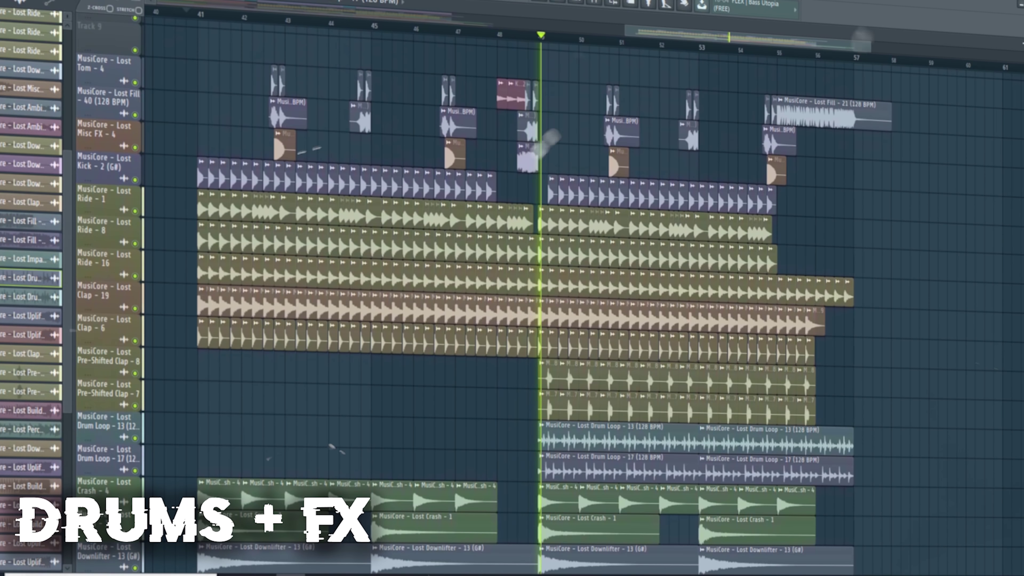
scroll(524, 282, down, 5)
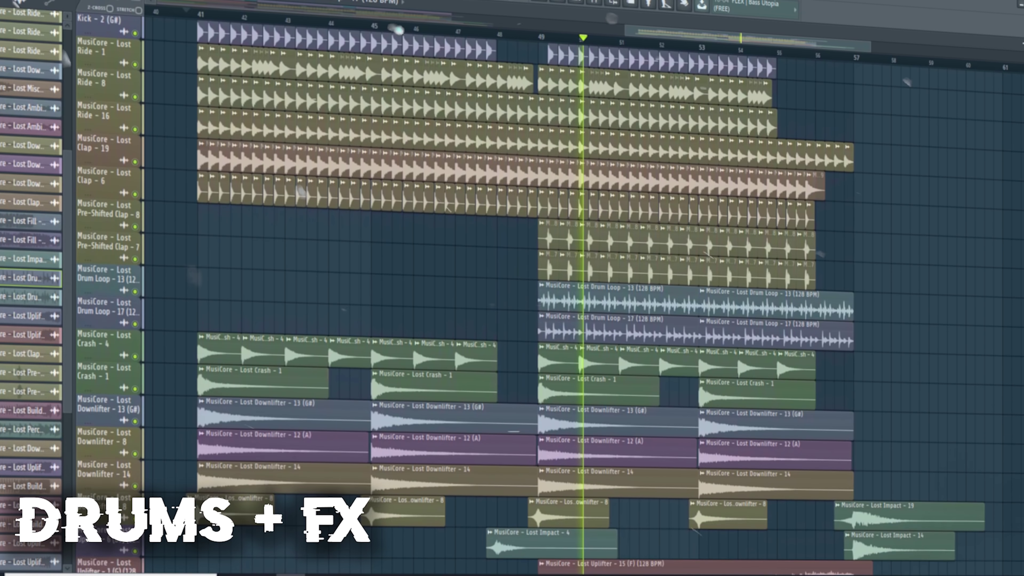
scroll(503, 277, up, 5)
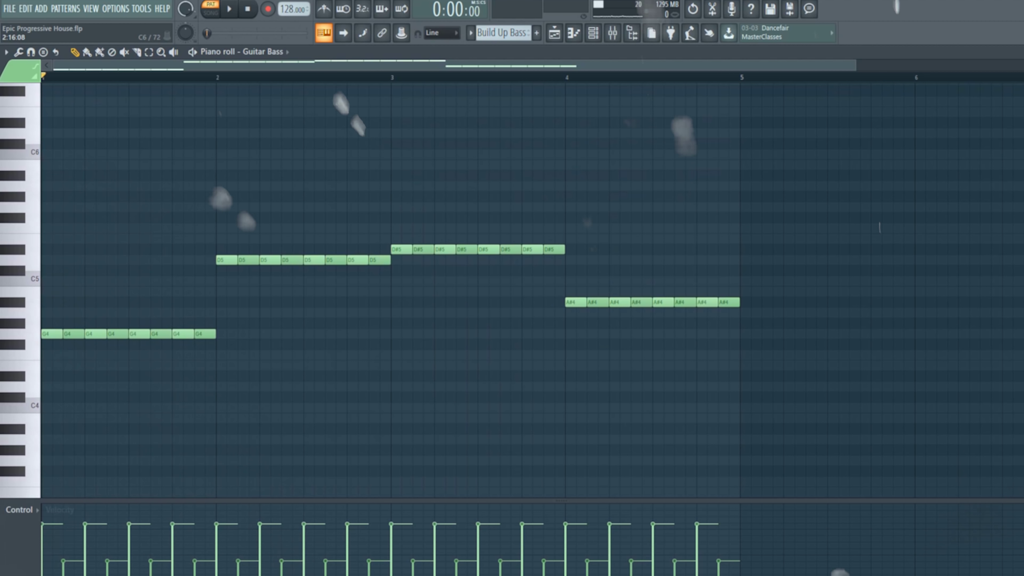
Play back the four-bar build-up bass pattern of the Guitar Bass.
key(space)
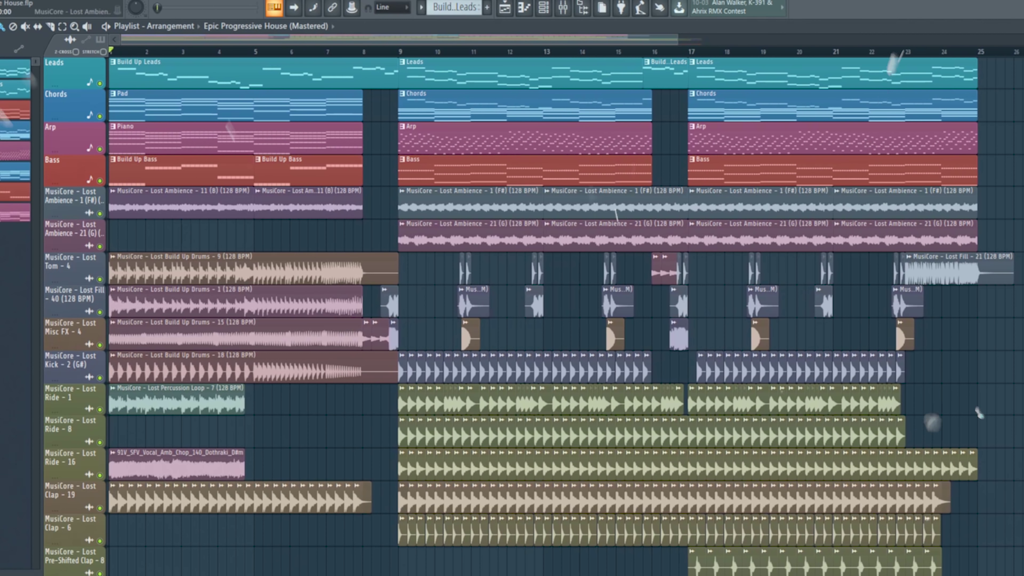
Play the full arrangement from bar 1 and review the build-up's drum and melodic tracks.
key(space)
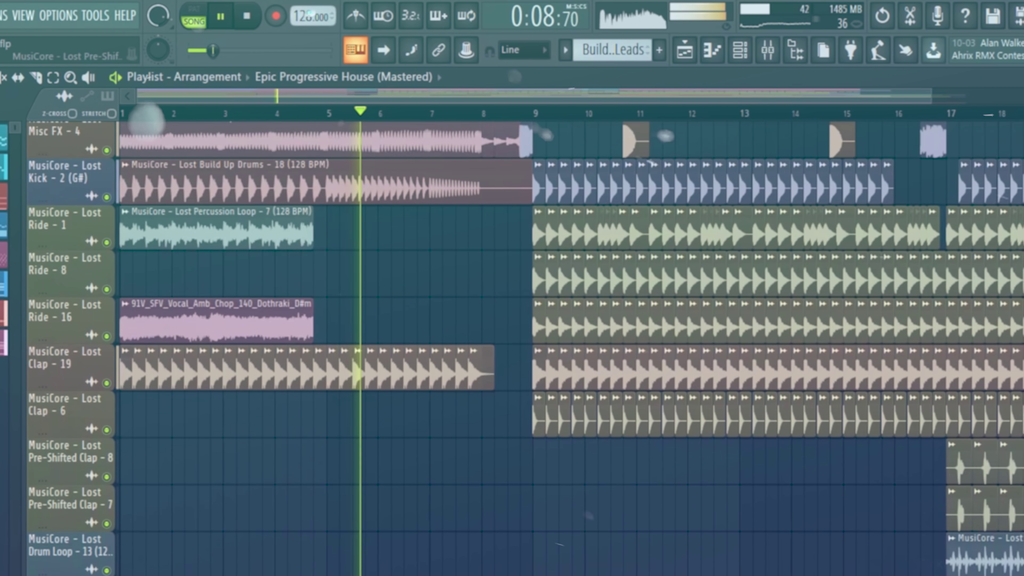
scroll(564, 347, up, 8)
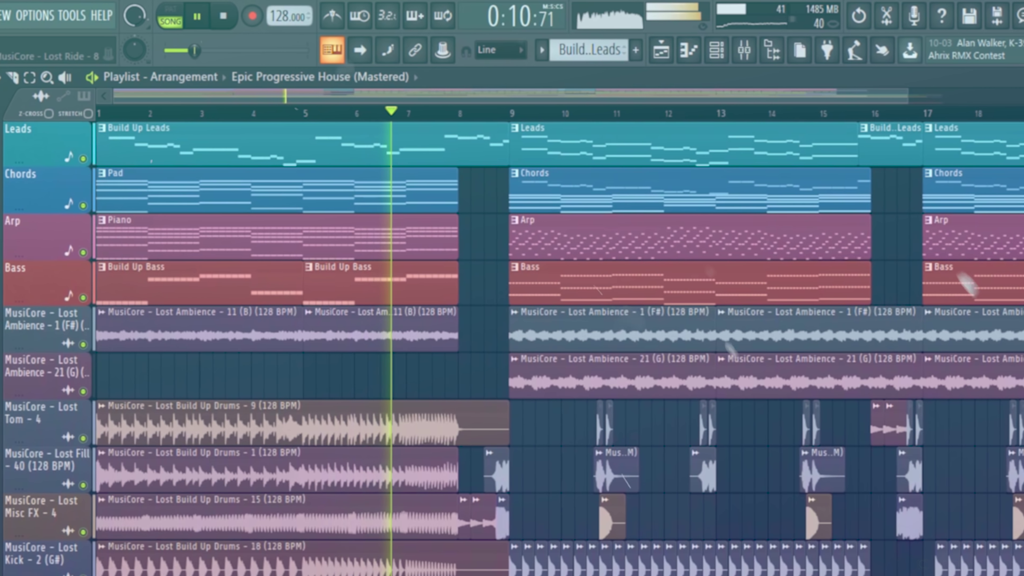